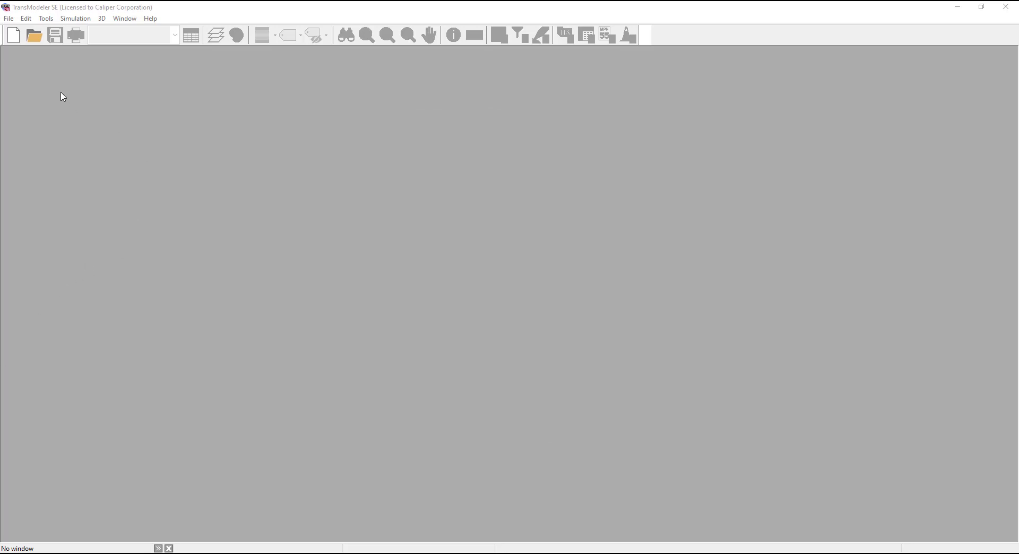
- Start a new simulation project and begin creating its map with Canada/USA/Mexico as the area type
left_click(13, 35)
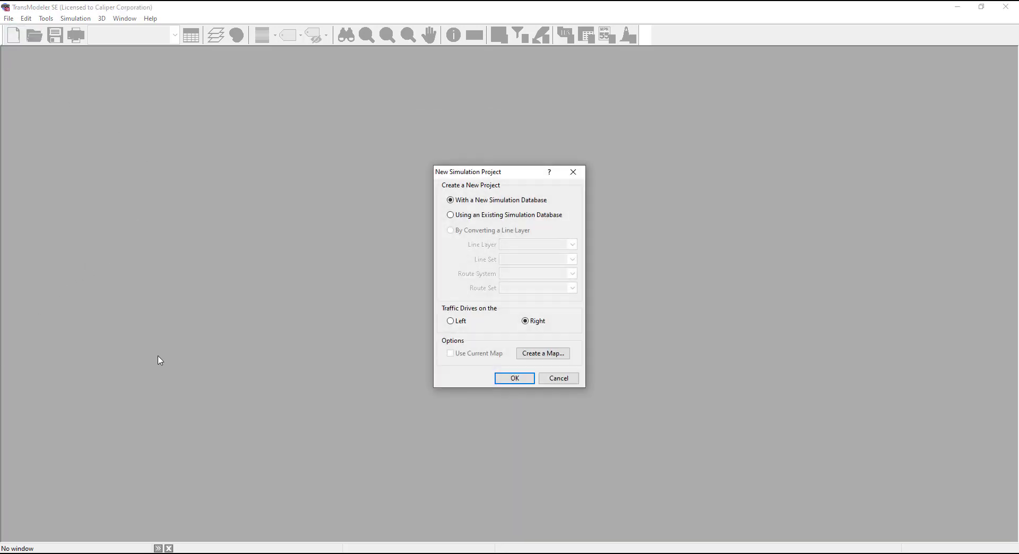
left_click(552, 354)
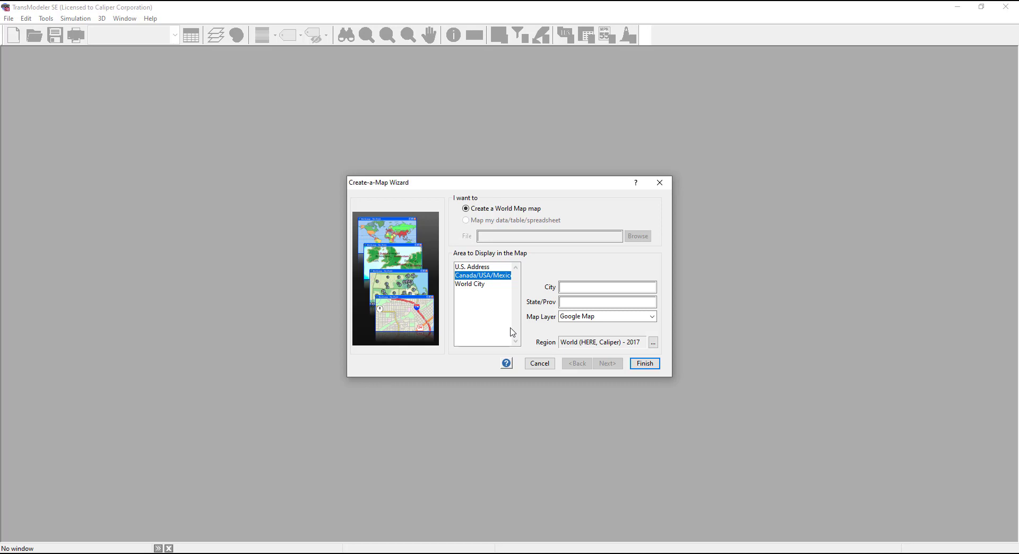
left_click(488, 270)
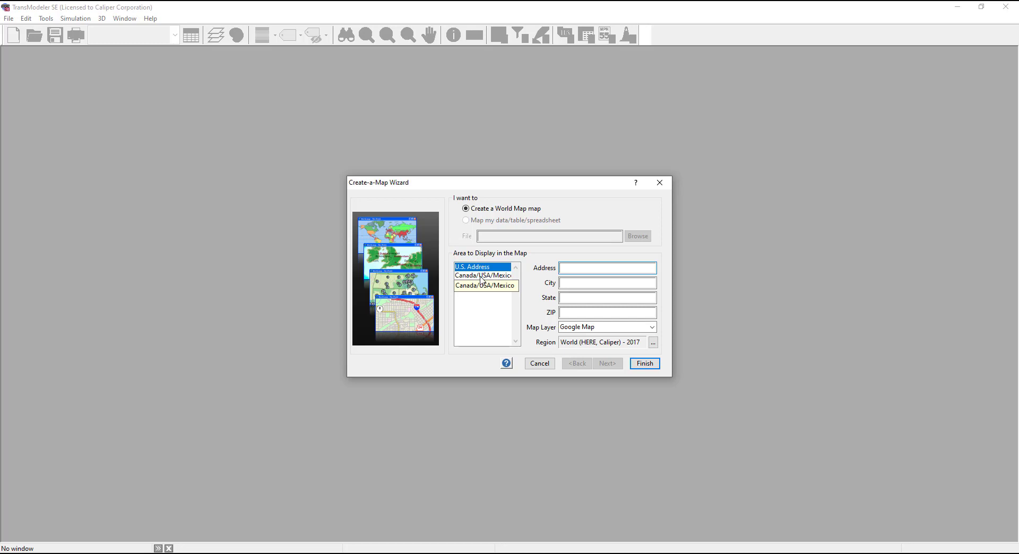
left_click(483, 276)
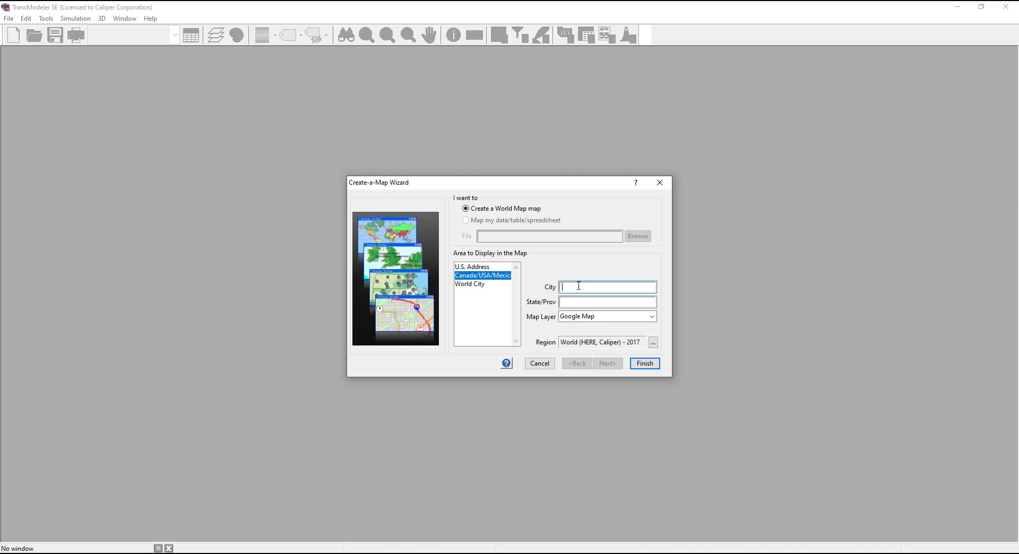
- Create the map for the city of Columbus, OH, using Google Map as the map layer
type("Columbus")
key("Tab")
type("O")
left_click(645, 320)
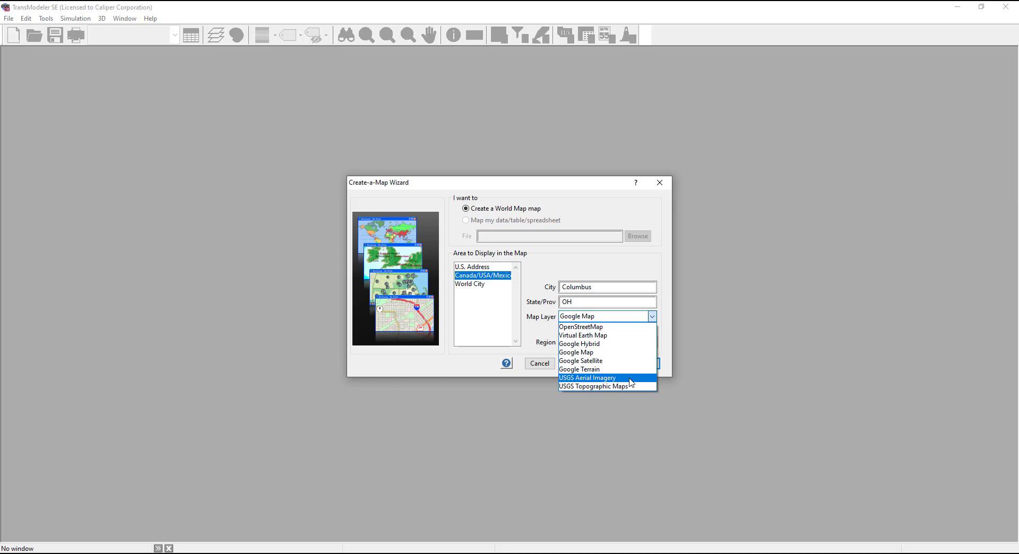
left_click(600, 356)
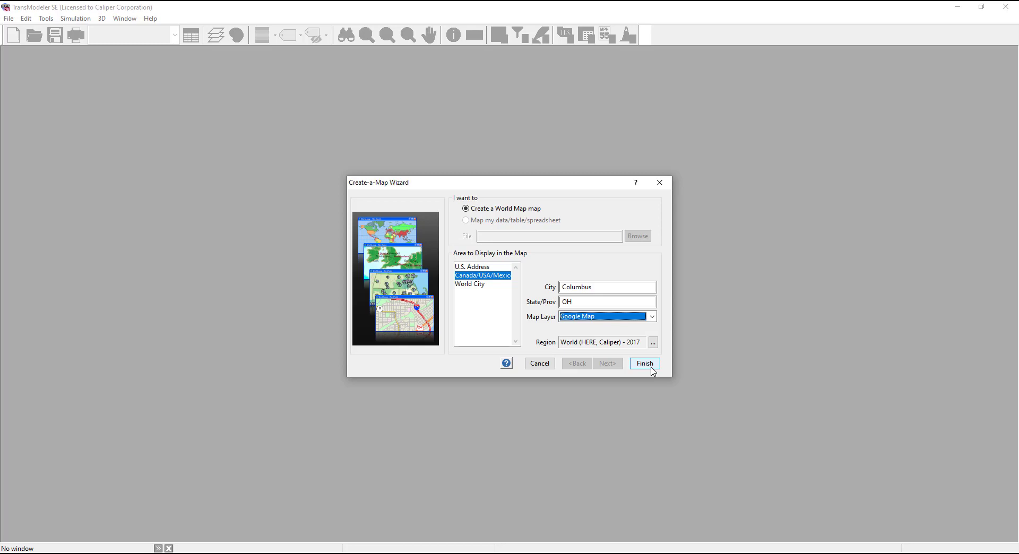
left_click(652, 368)
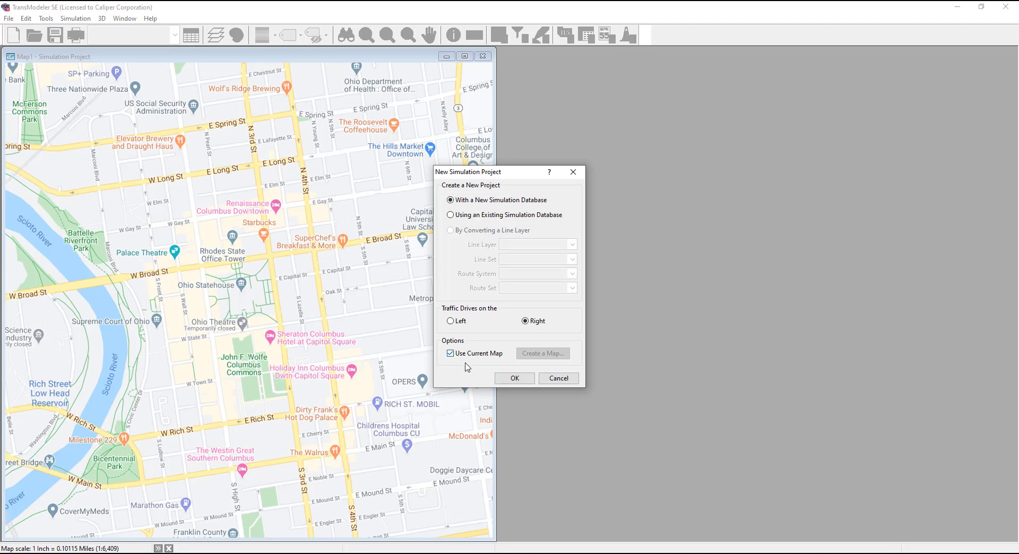
- Accept the new project with a new simulation database on the current map, and browse to Documents > Caliper > TransModeler SE 6.0
left_click(504, 379)
left_click(437, 320)
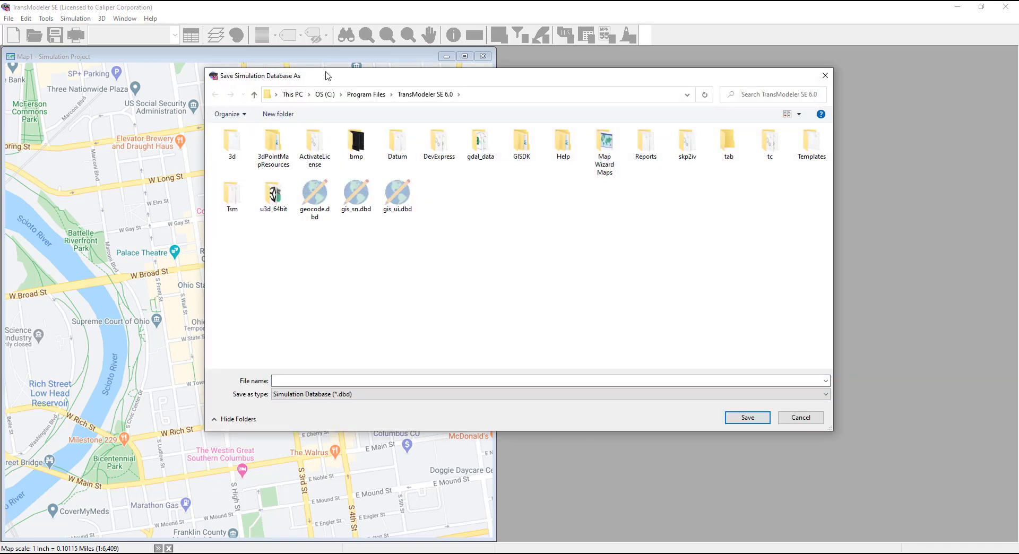
left_click(293, 96)
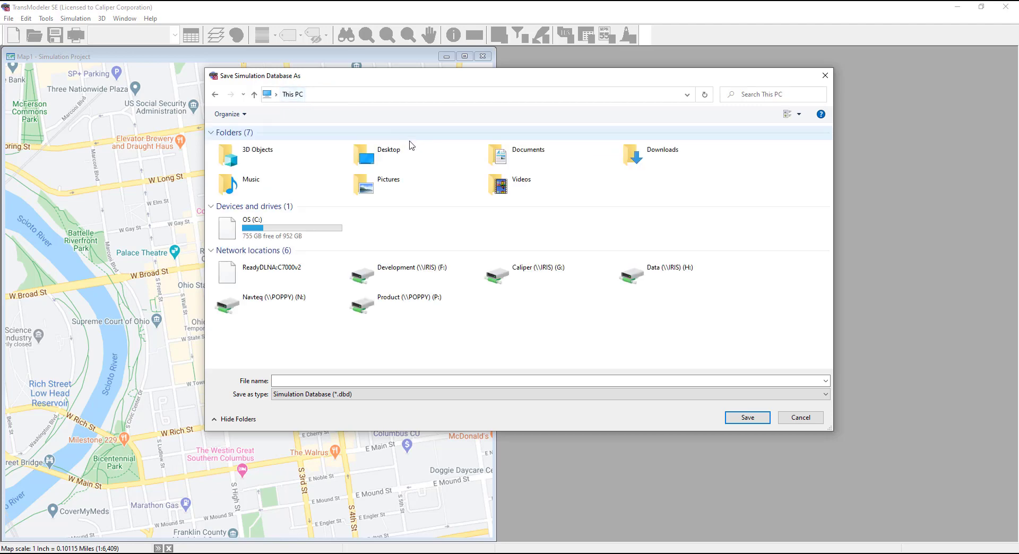
double_click(513, 157)
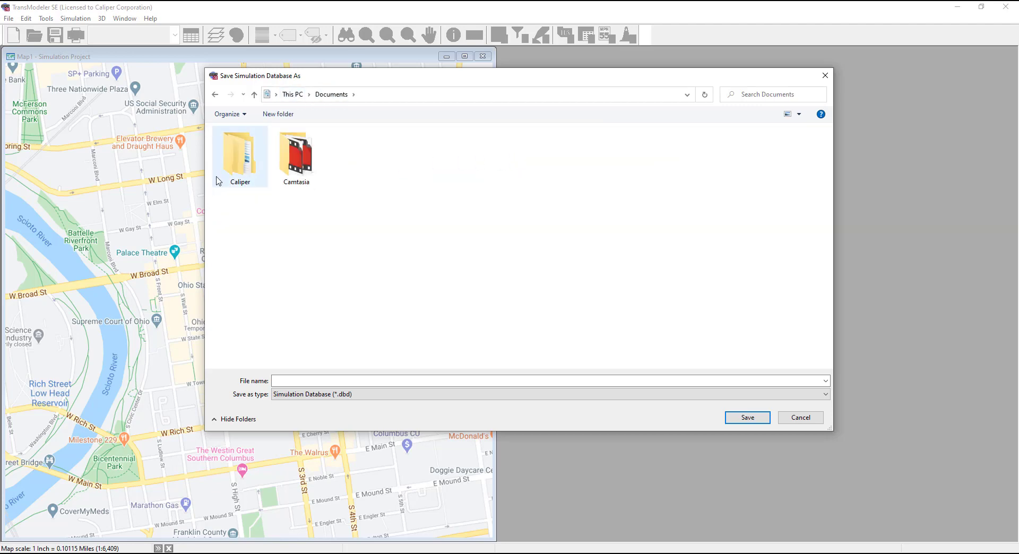
double_click(219, 177)
double_click(474, 160)
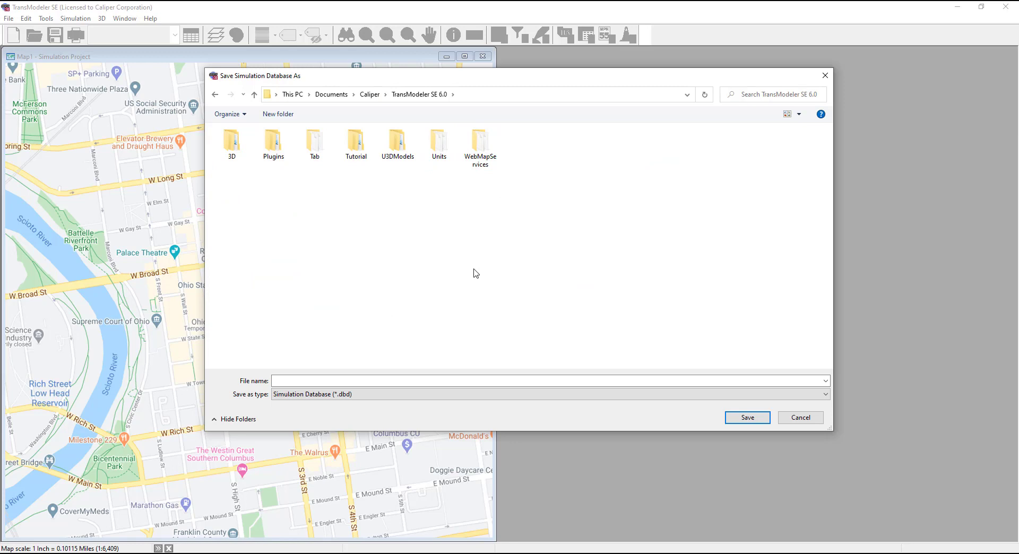
- Create a folder named New Project and save the simulation database inside it as New Project
key("ctrl+shift+n")
type("N")
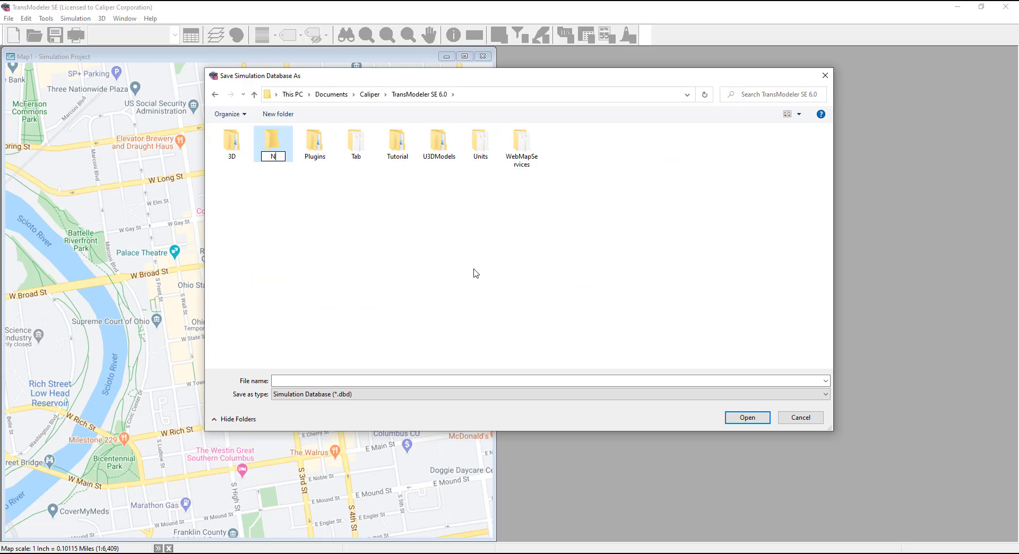
type("ew Project")
key("Return")
key("Return")
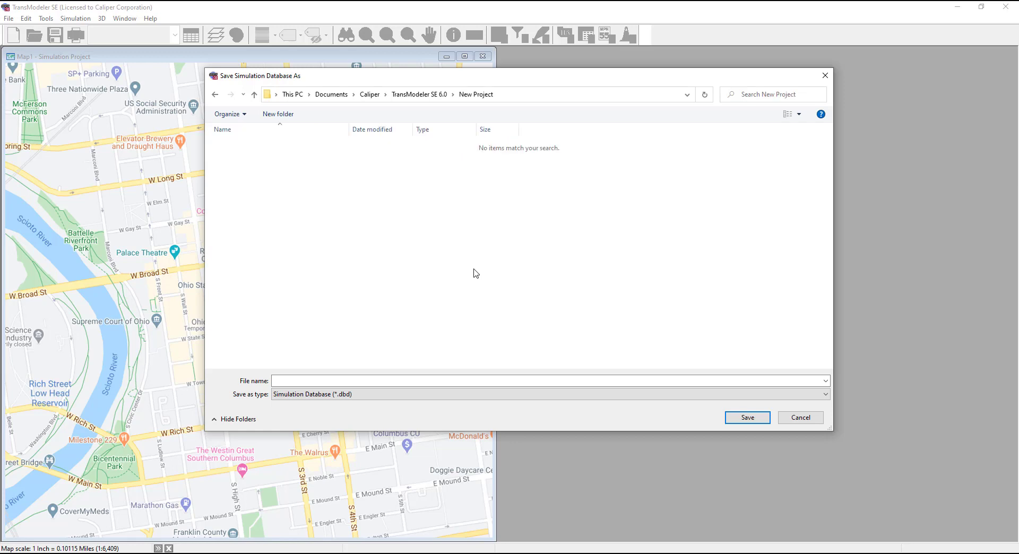
left_click(442, 381)
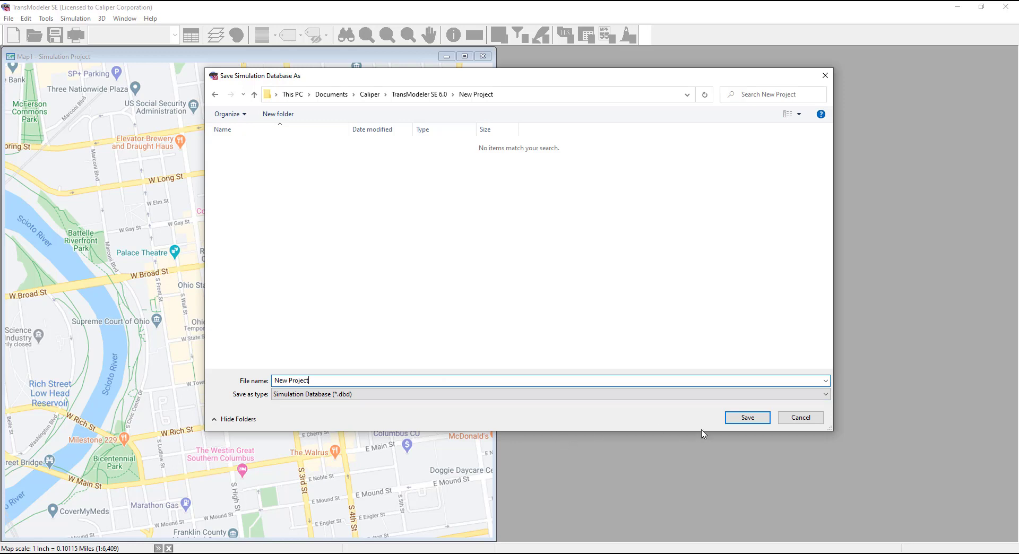
left_click(733, 419)
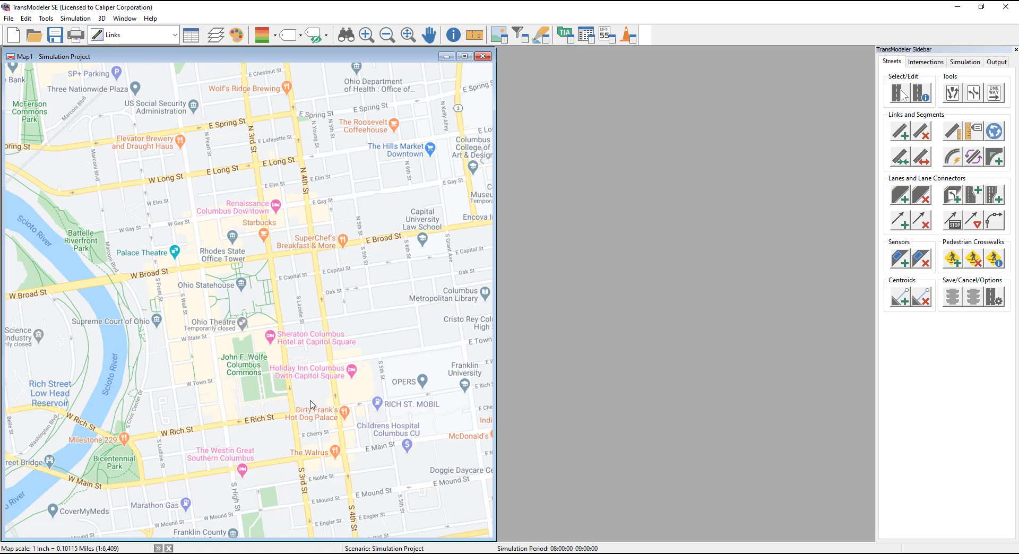
- Maximize the map window and save the simulation project as New Project.smp in the New Project folder
left_click(465, 56)
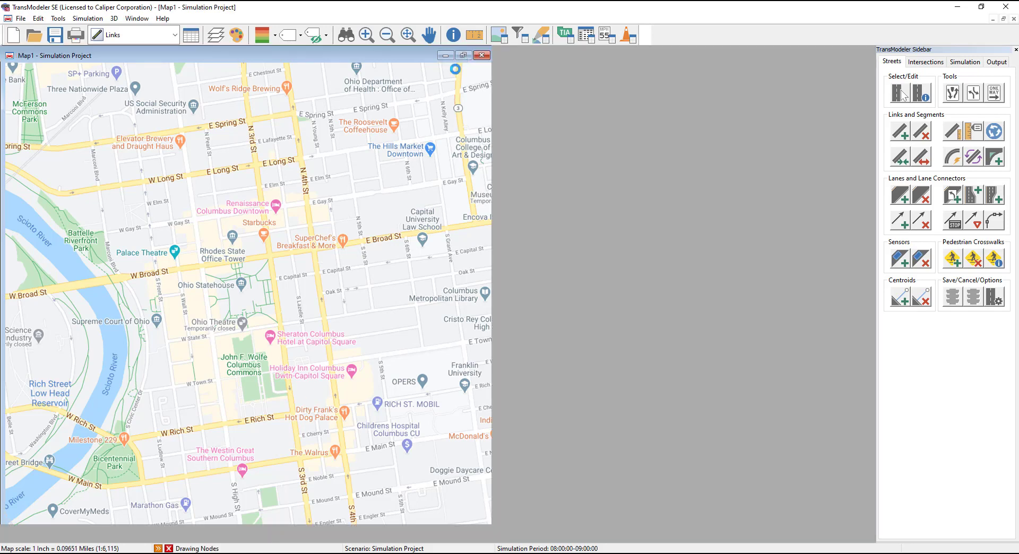
left_click(51, 37)
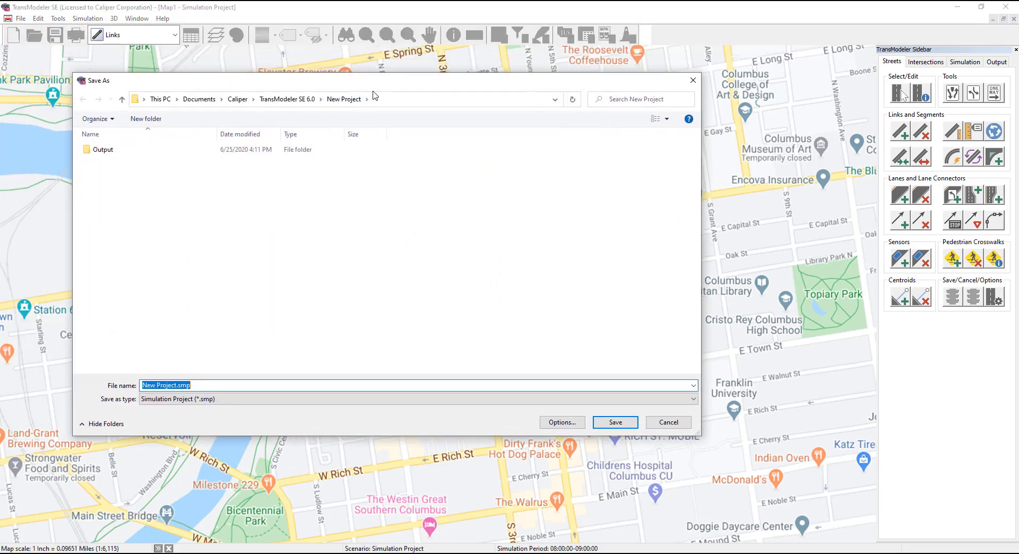
right_click(246, 187)
mouse_move(319, 196)
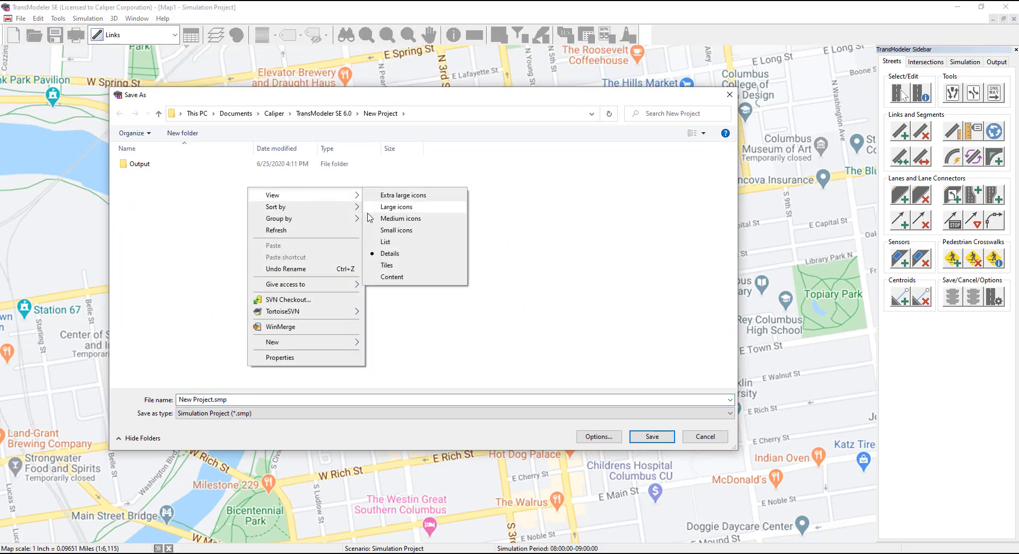
left_click(370, 217)
left_click(243, 399)
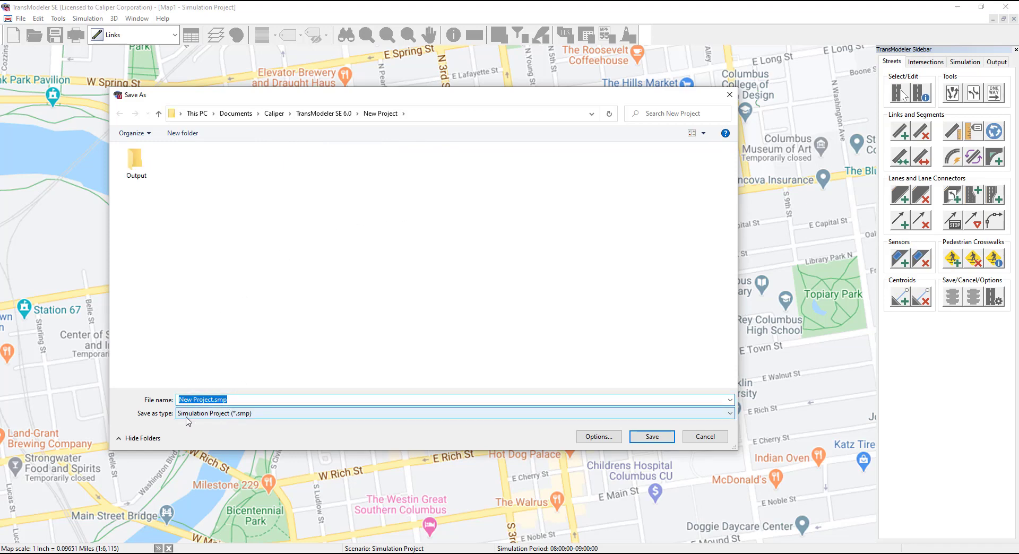
left_click(244, 402)
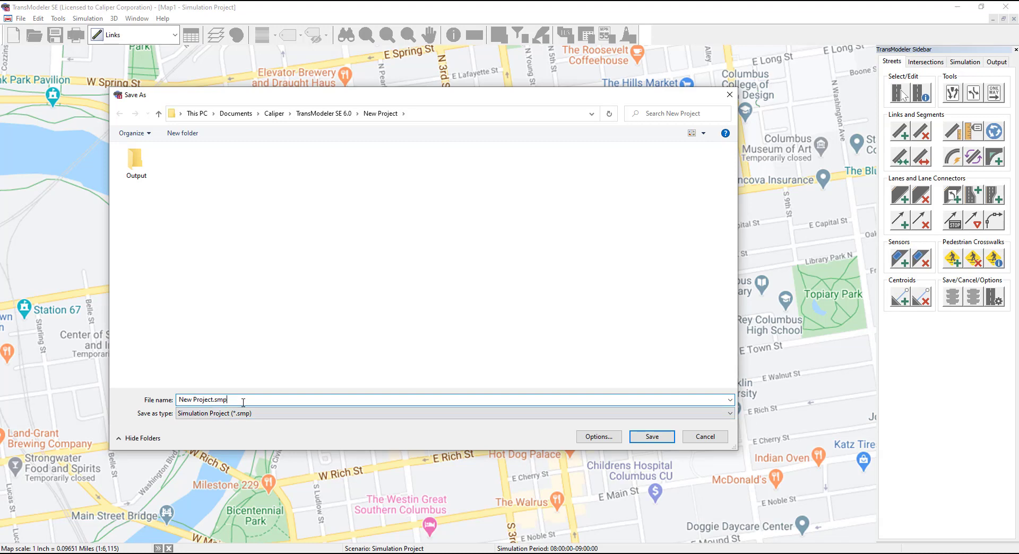
left_click(244, 419)
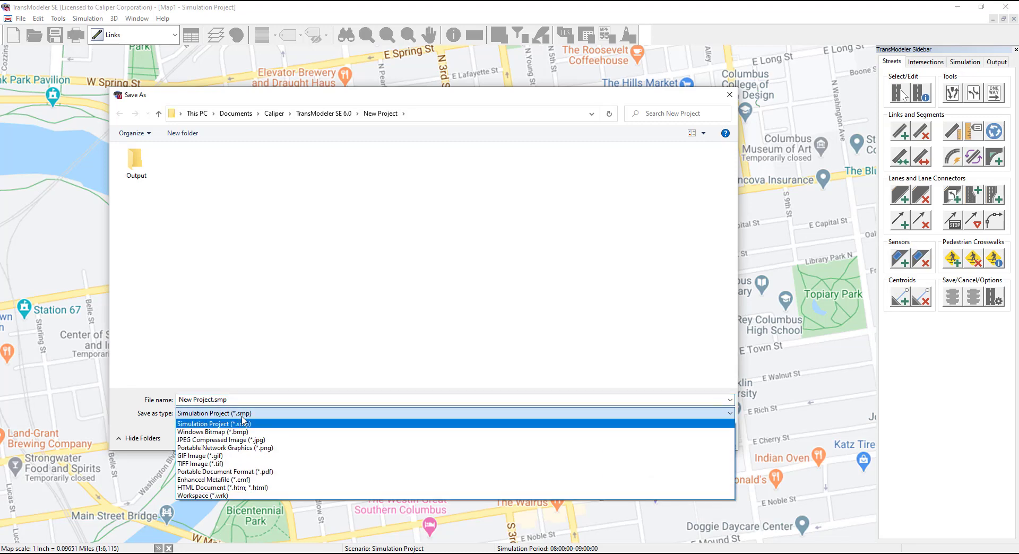
left_click(243, 423)
left_click(250, 400)
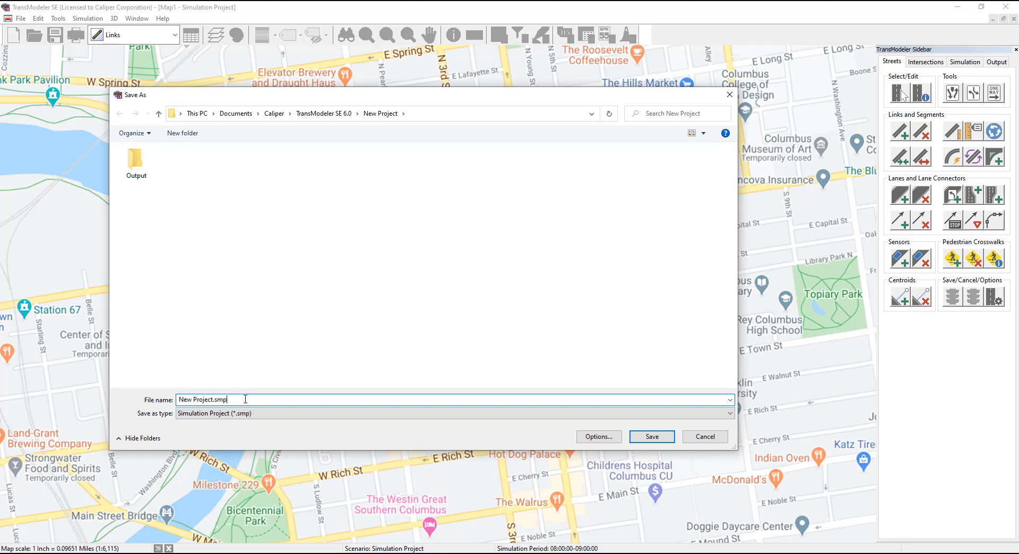
left_click(650, 437)
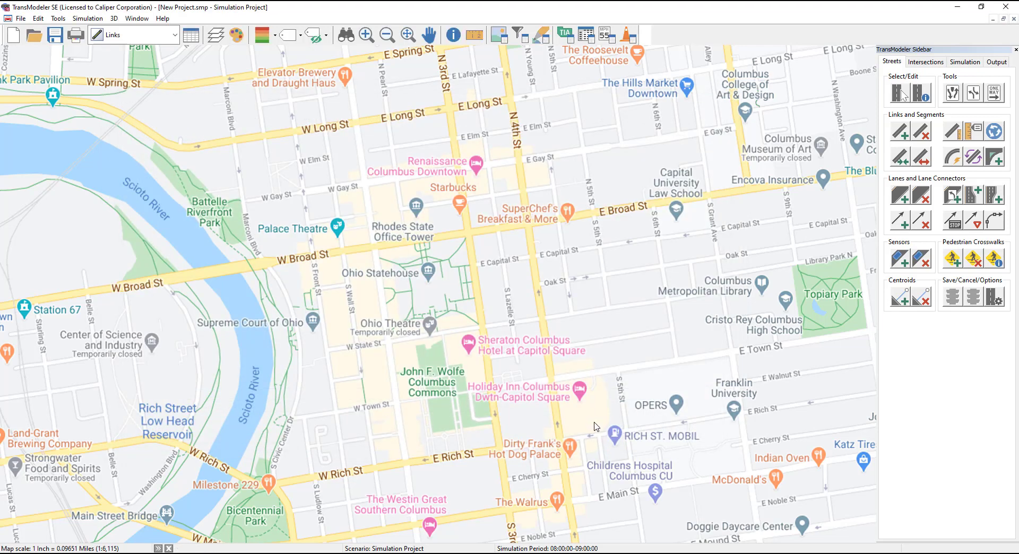
- Locate the intersection of W Henderson Rd and Olentangy River Rd, north of downtown Columbus, on the map
scroll(383, 326, "down", 2)
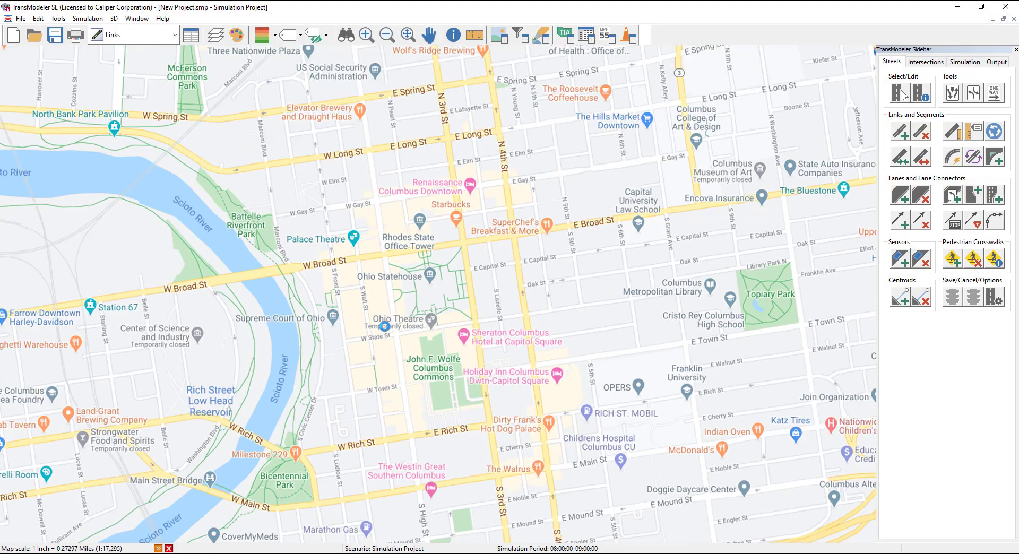
scroll(384, 326, "down", 2)
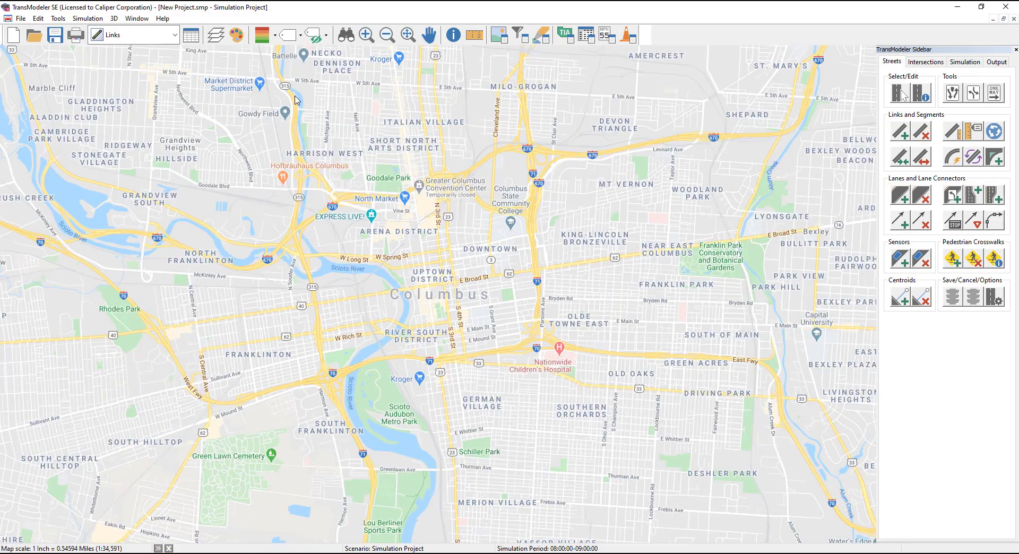
left_click_drag(295, 97, 495, 410)
left_click_drag(358, 186, 346, 376)
left_click_drag(434, 201, 393, 332)
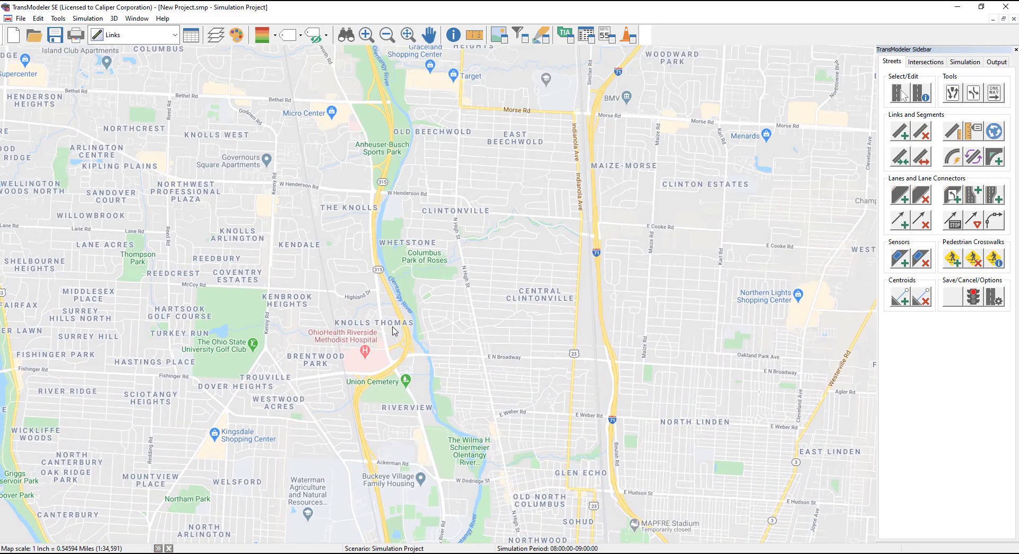
scroll(379, 323, "up", 1)
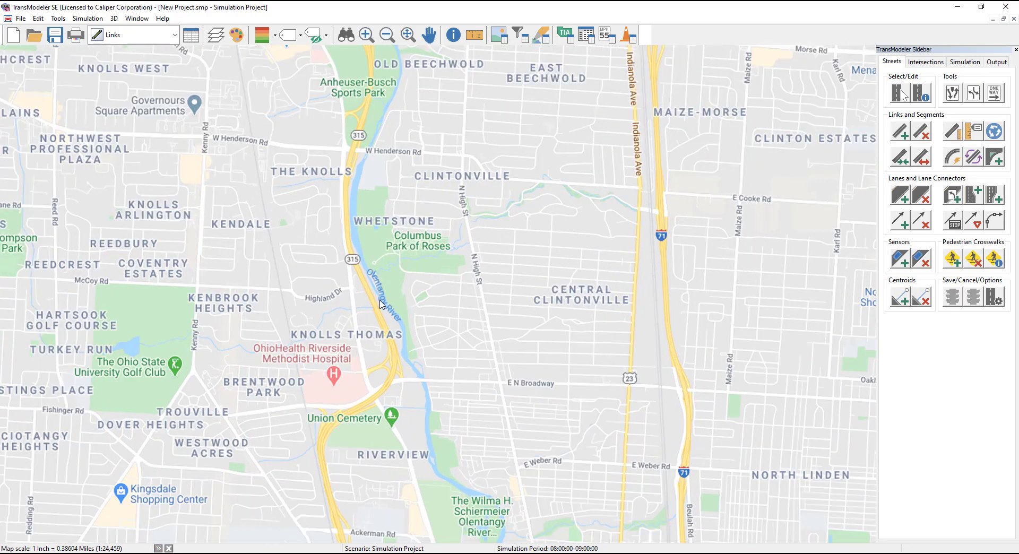
left_click_drag(390, 278, 504, 298)
left_click_drag(532, 263, 491, 311)
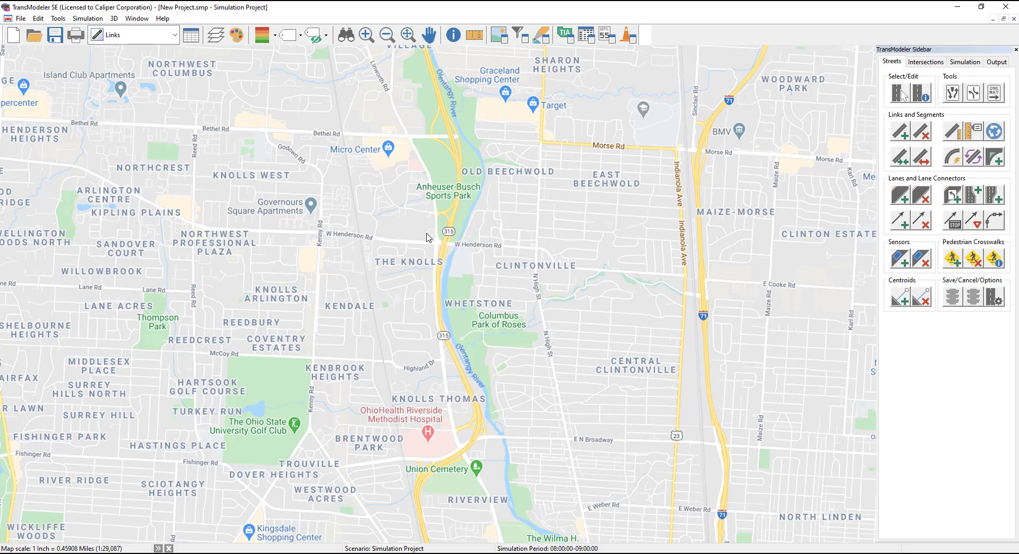
scroll(430, 236, "up", 3)
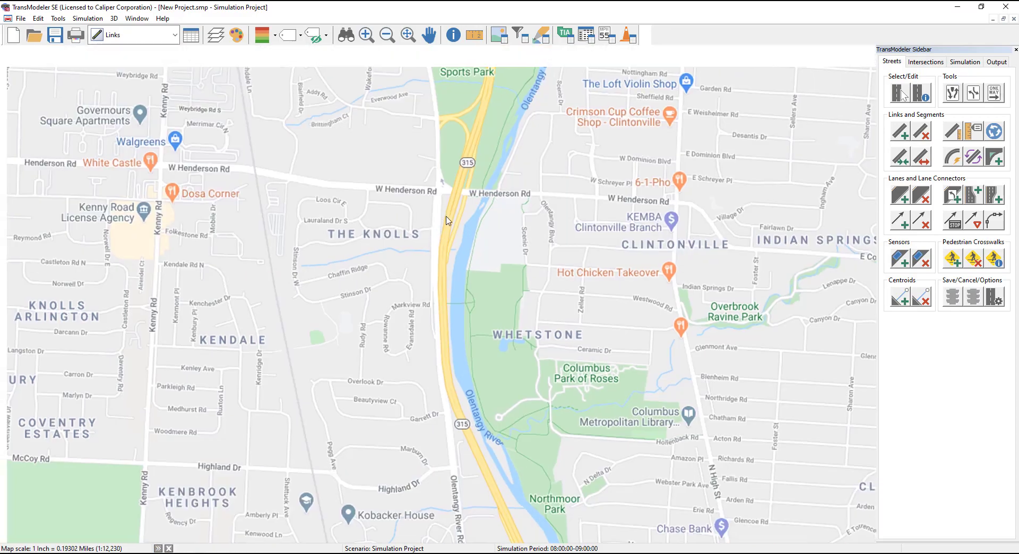
scroll(447, 220, "up", 4)
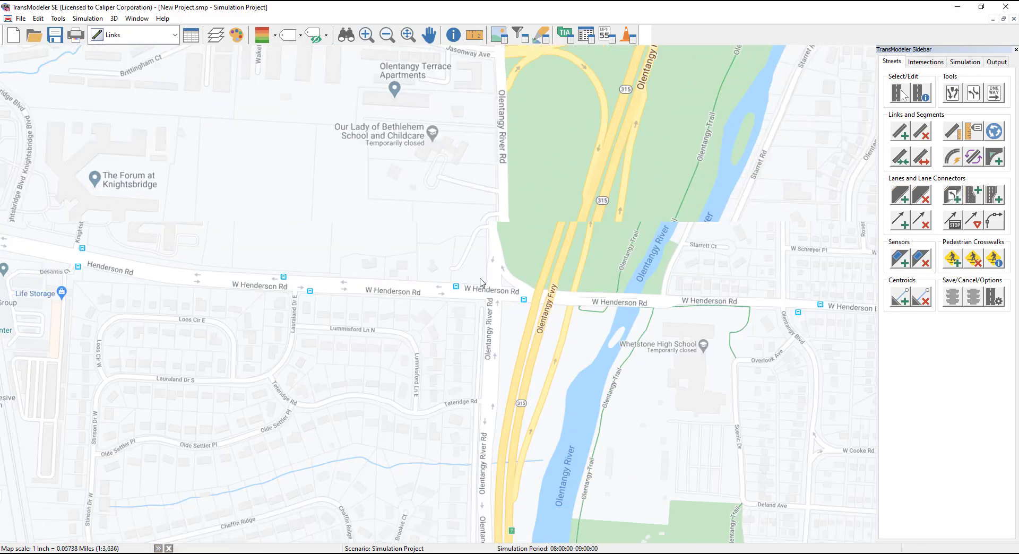
scroll(577, 299, "up", 2)
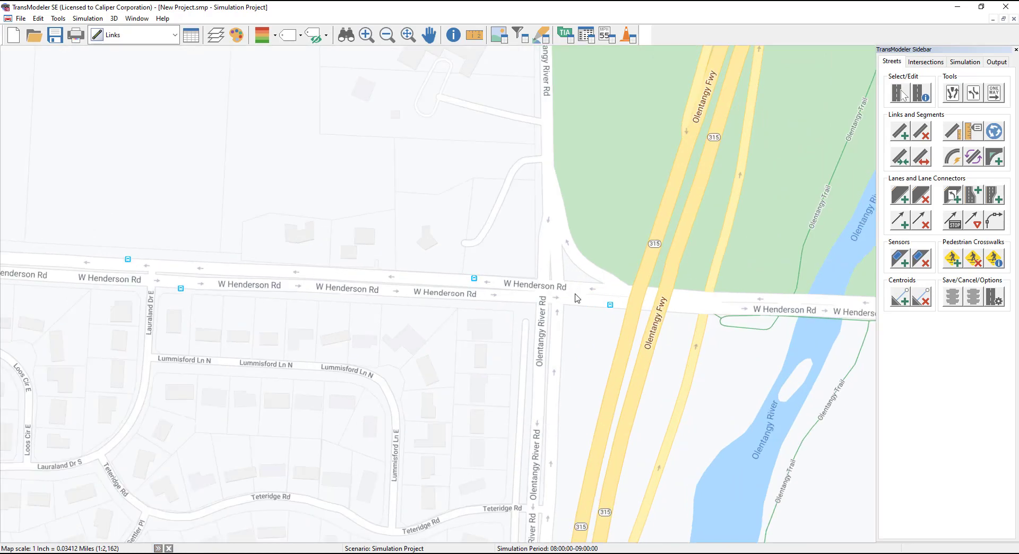
left_click_drag(575, 294, 460, 318)
scroll(460, 319, "up", 2)
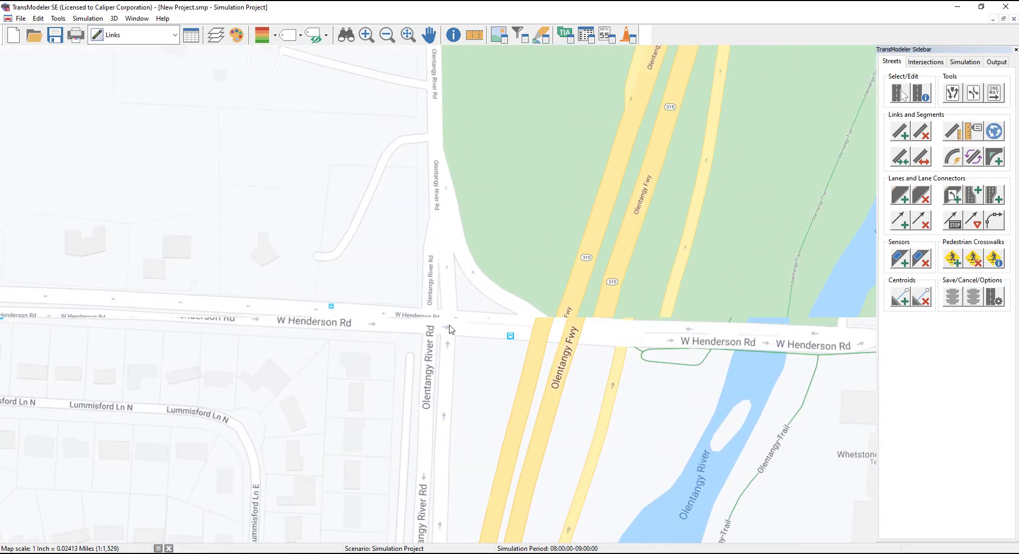
scroll(449, 335, "up", 1)
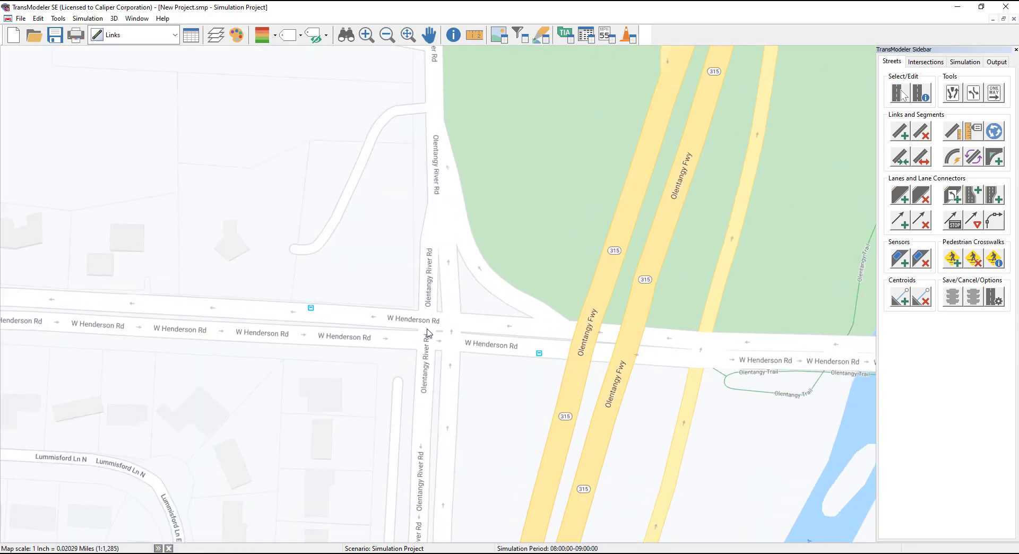
left_click_drag(421, 338, 524, 320)
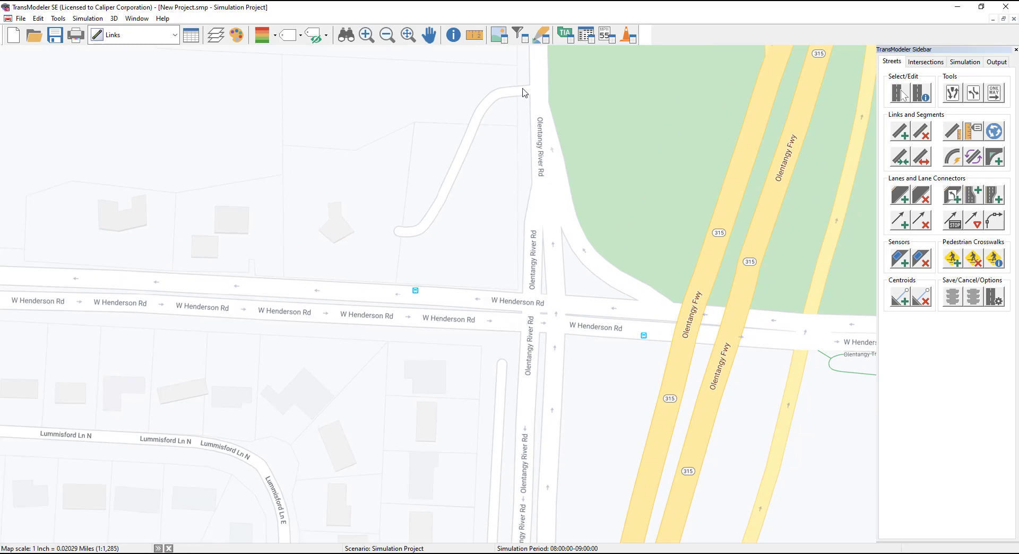
- Show the web map layer tools and switch the background map to Google Satellite
left_click(501, 36)
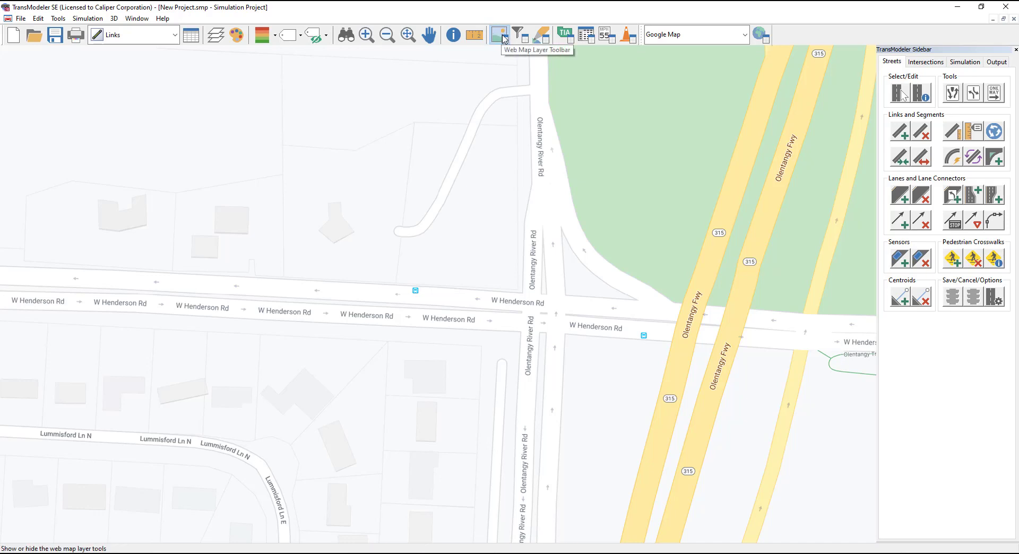
left_click(744, 36)
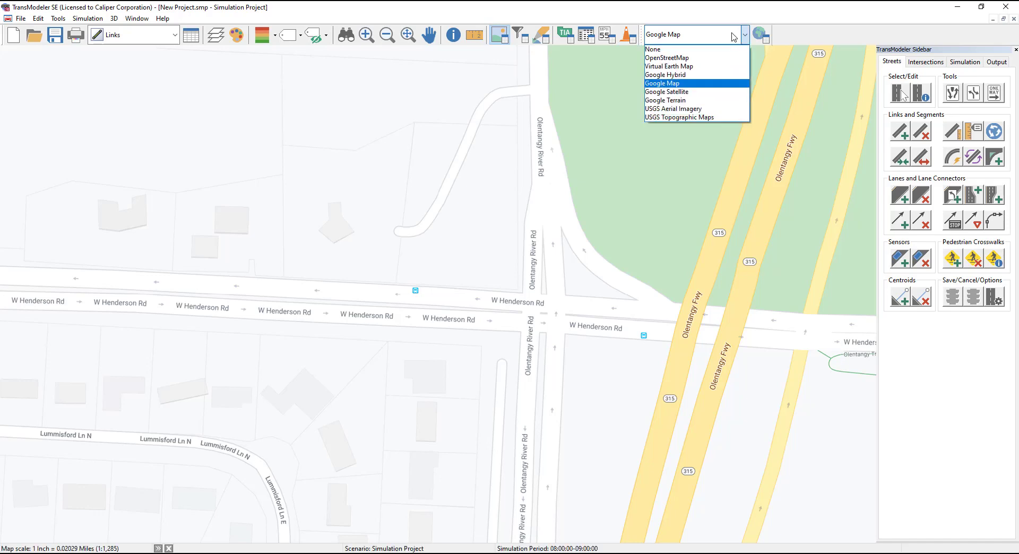
left_click(682, 93)
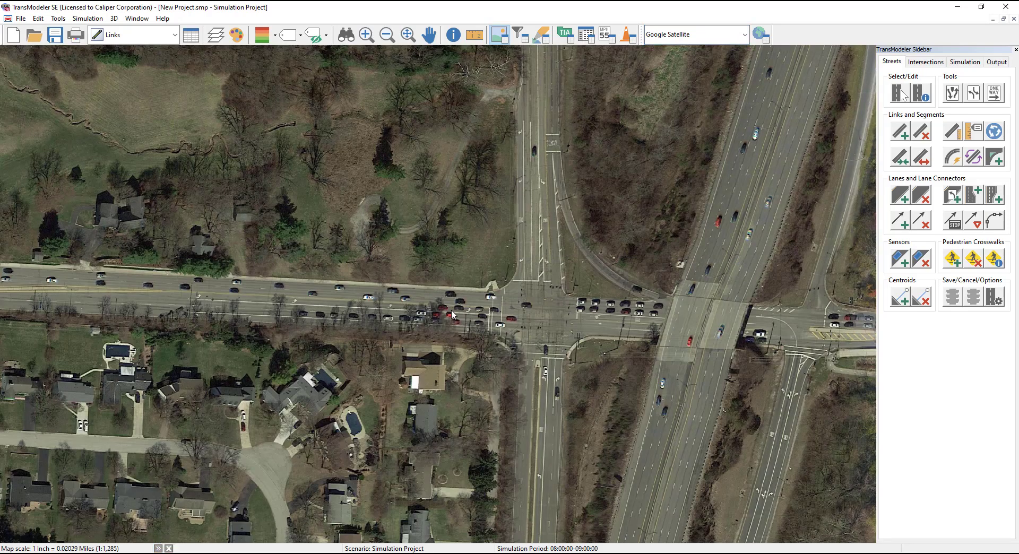
- Start adding a road link at the W Henderson Rd and Olentangy River Rd intersection
scroll(494, 337, "up", 1)
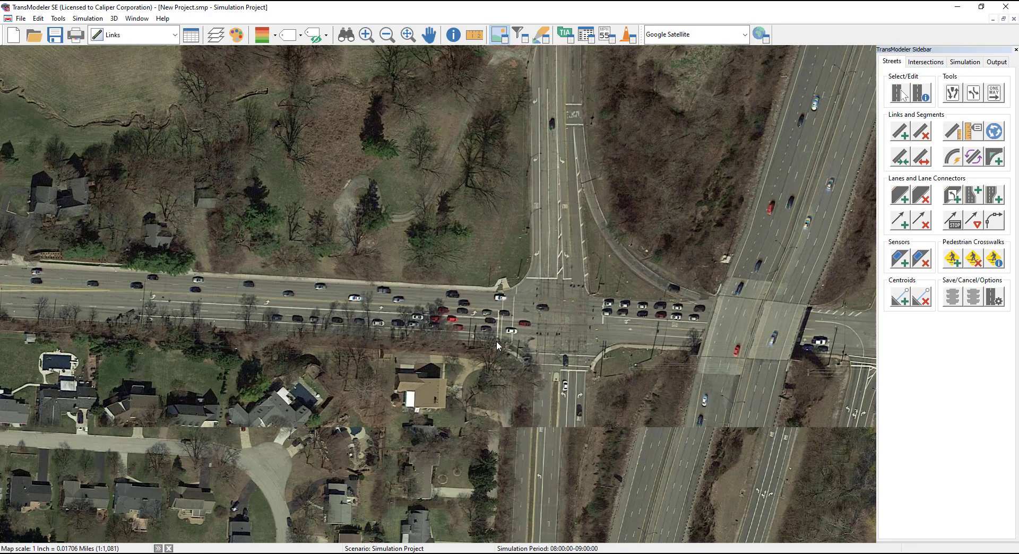
scroll(499, 343, "up", 1)
left_click_drag(599, 337, 451, 327)
scroll(584, 315, "up", 1)
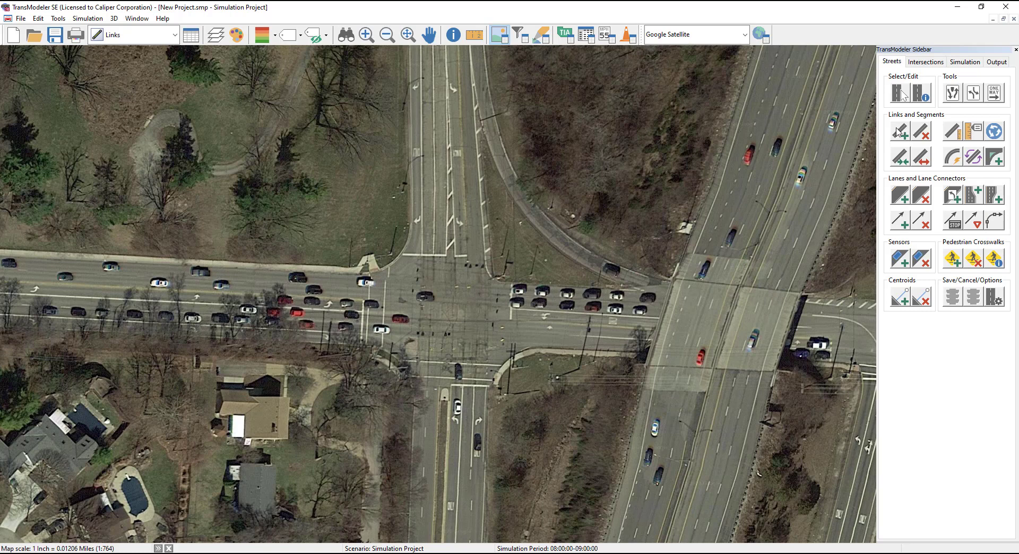
left_click(896, 136)
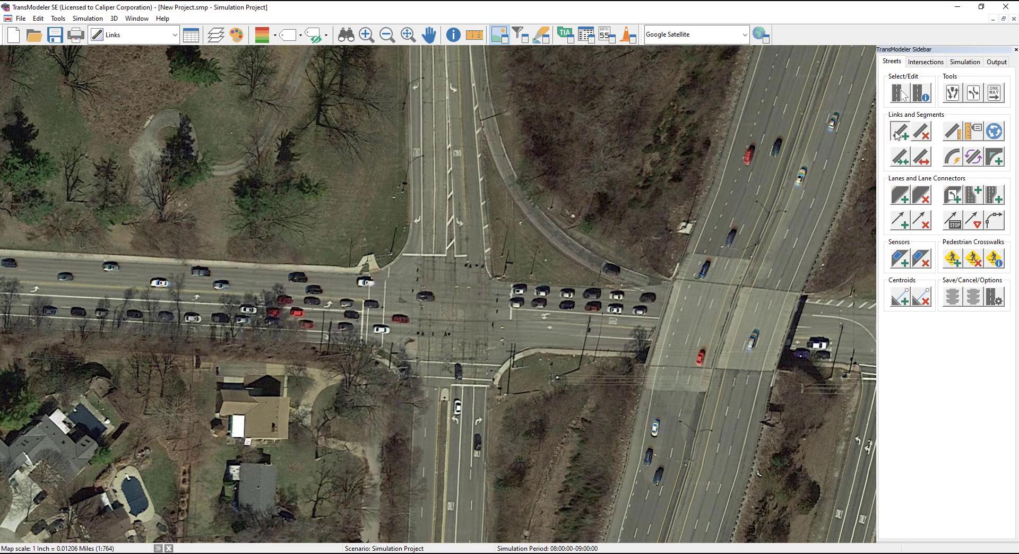